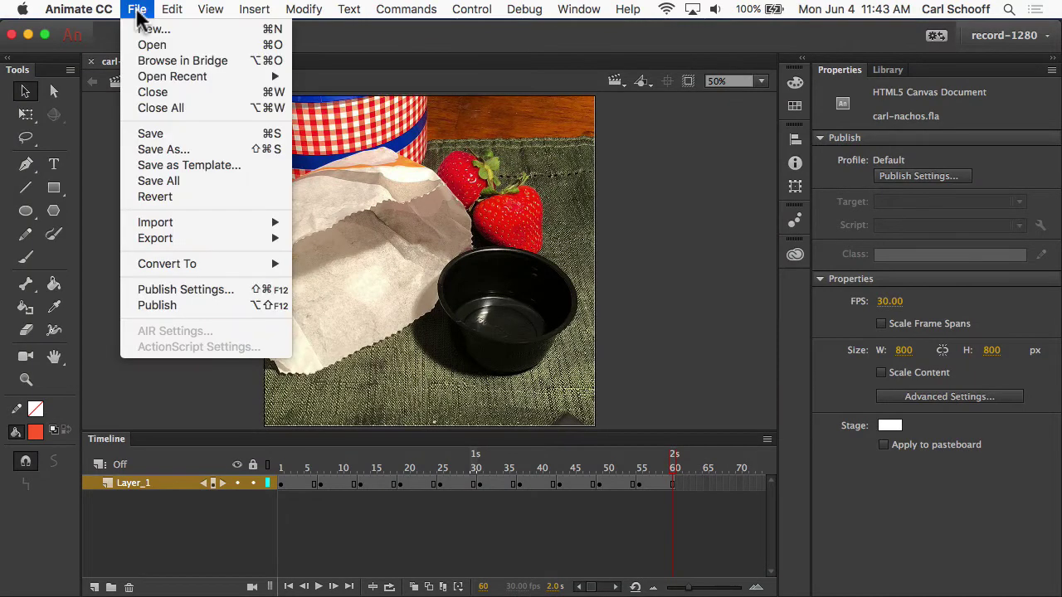
Set the Animate video export to save as carl-nachos-twitter in the nachos folder
mouse_move(155, 245)
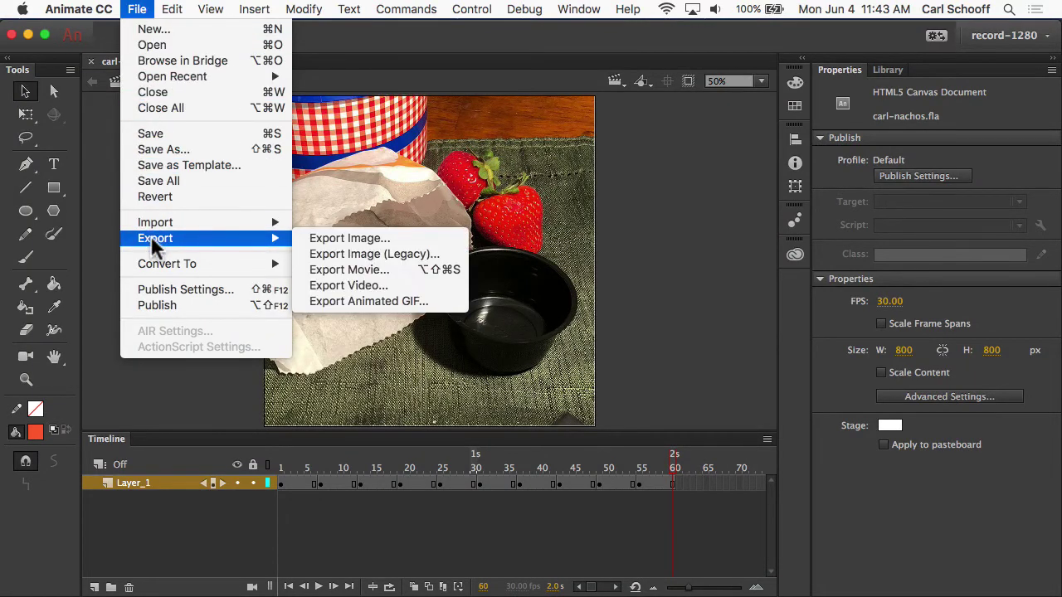
left_click(334, 286)
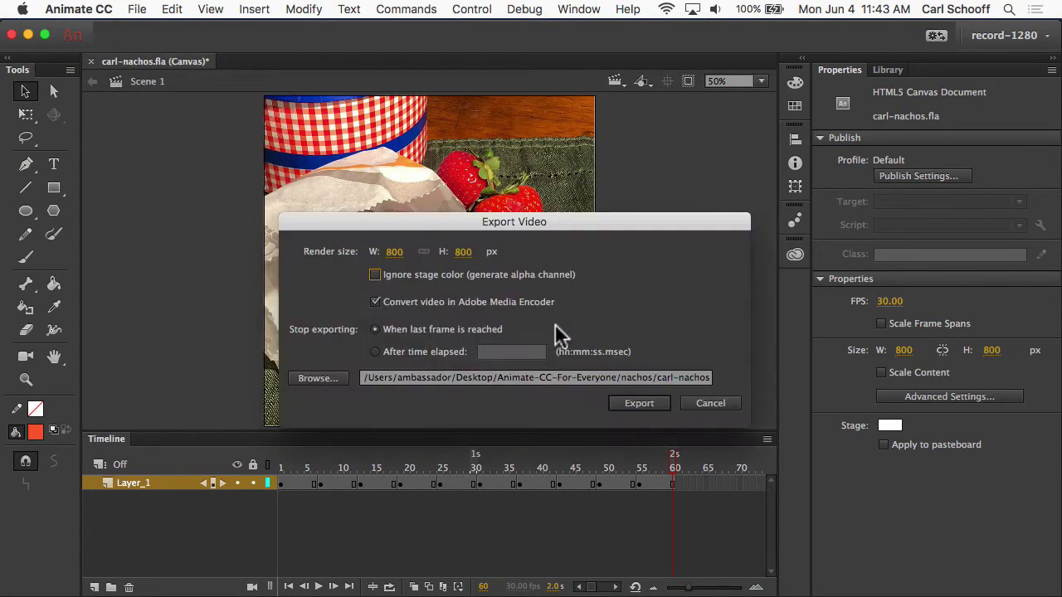
left_click(329, 384)
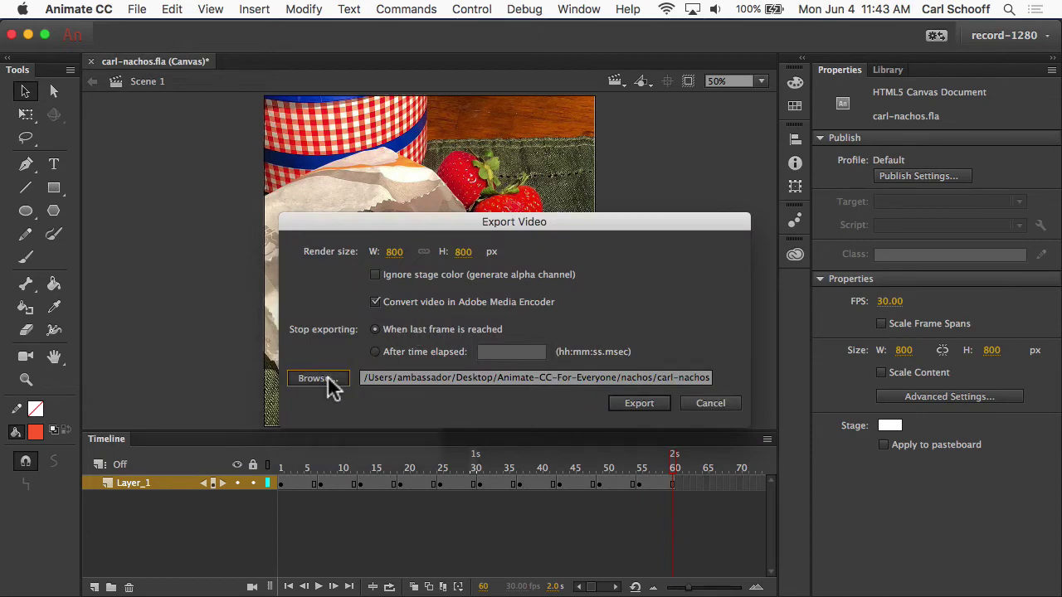
left_click(591, 66)
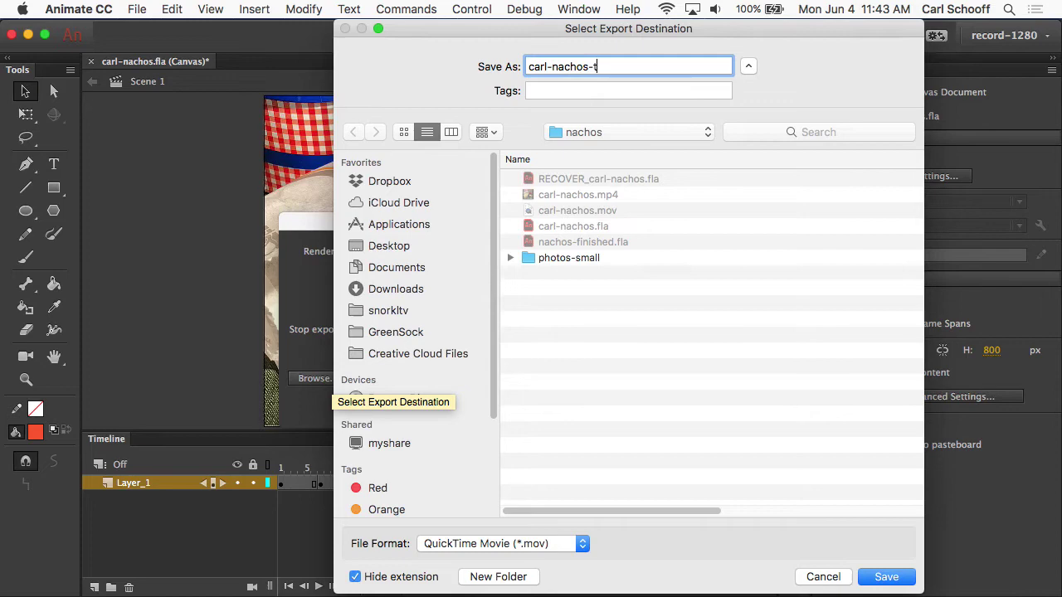
type("-twitter")
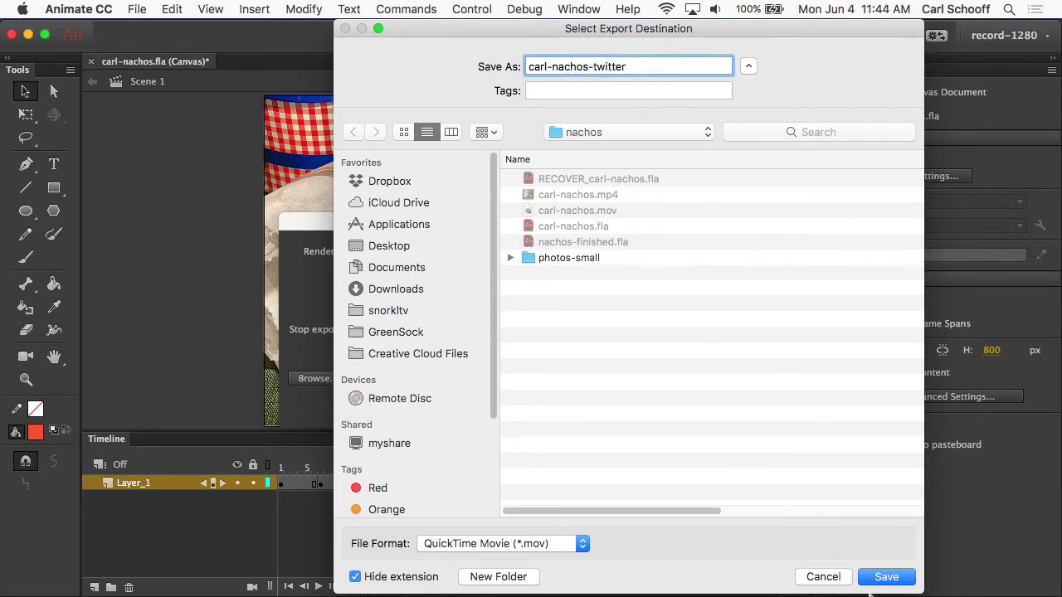
left_click(886, 576)
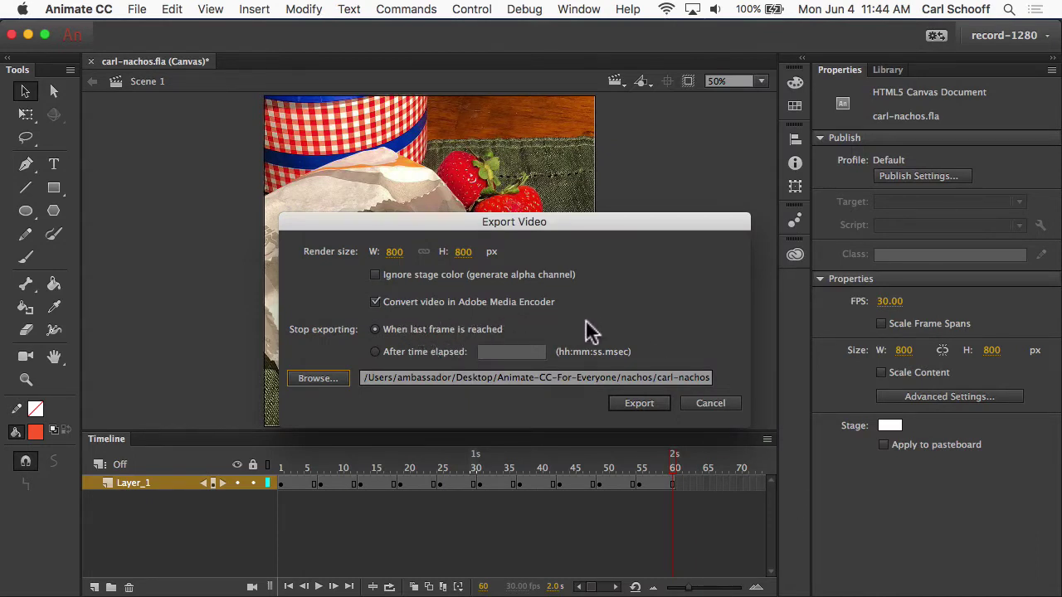
Export the video to Media Encoder and open the H.264 settings for carl-nachos-twitter
left_click(658, 407)
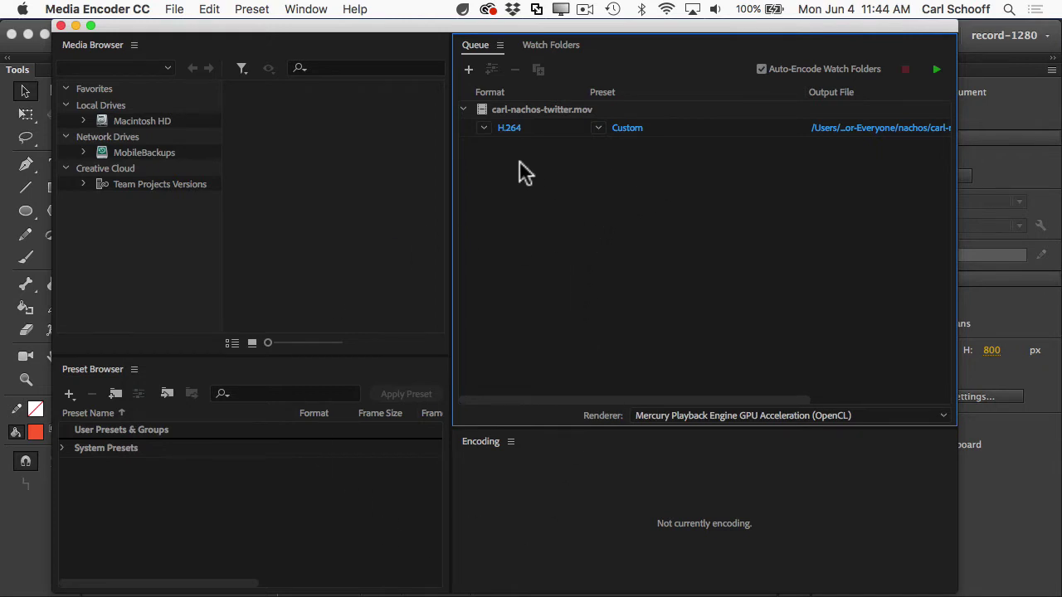
left_click(511, 131)
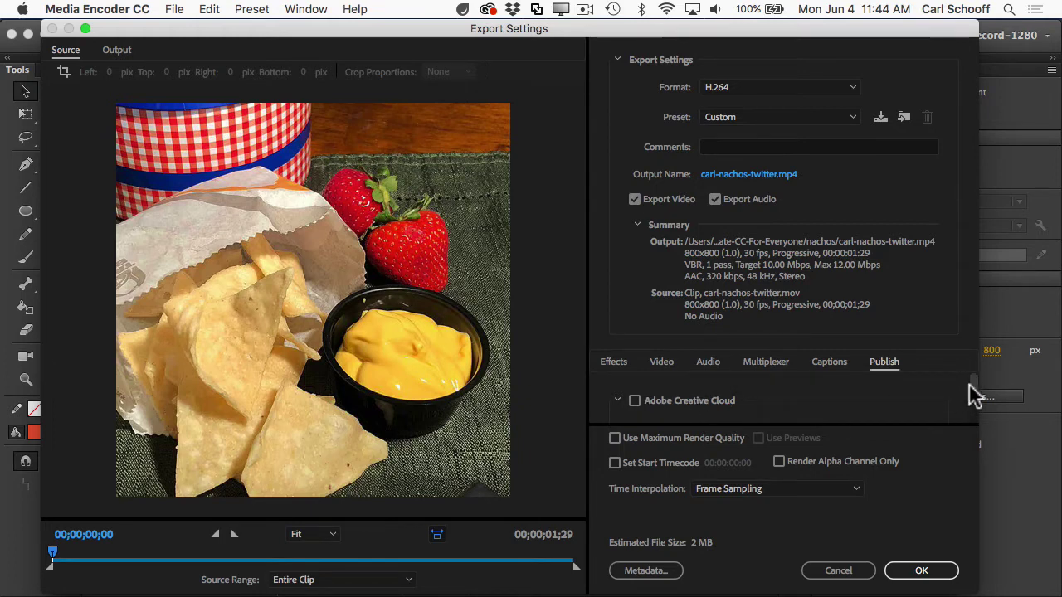
Collapse the general export settings and the Twitter, Vimeo and YouTube publish sections
mouse_move(974, 383)
left_mouse_down()
mouse_move(974, 393)
mouse_move(976, 374)
left_mouse_up()
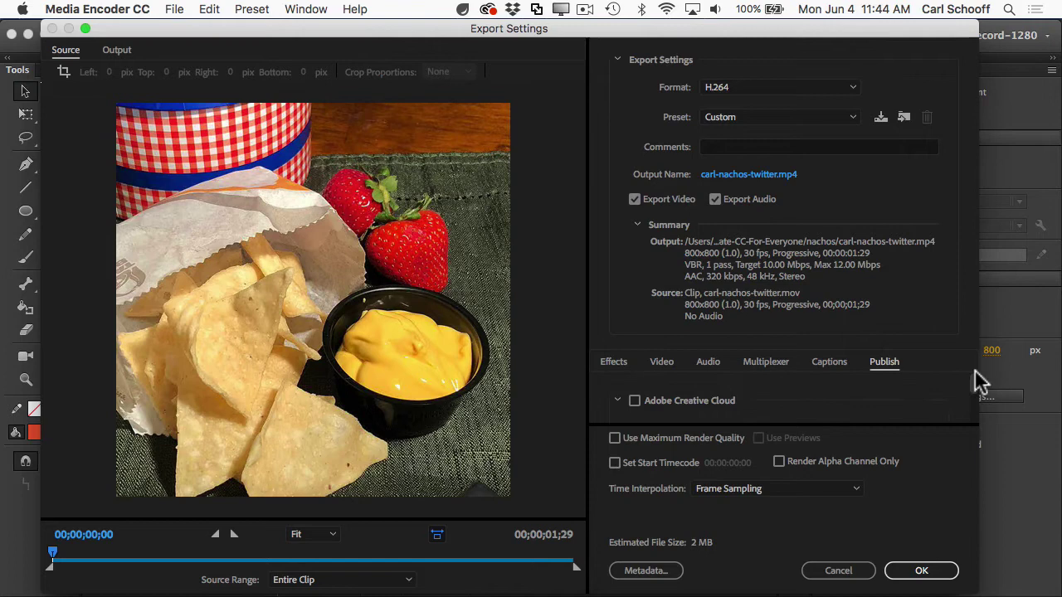
left_click(618, 60)
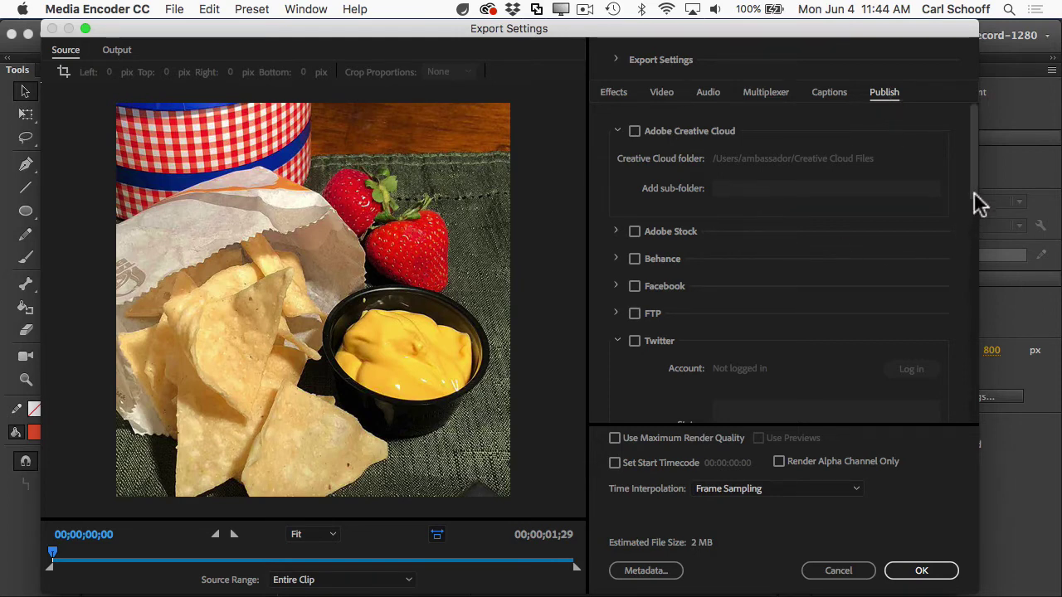
left_click_drag(974, 191, 969, 224)
left_click(617, 234)
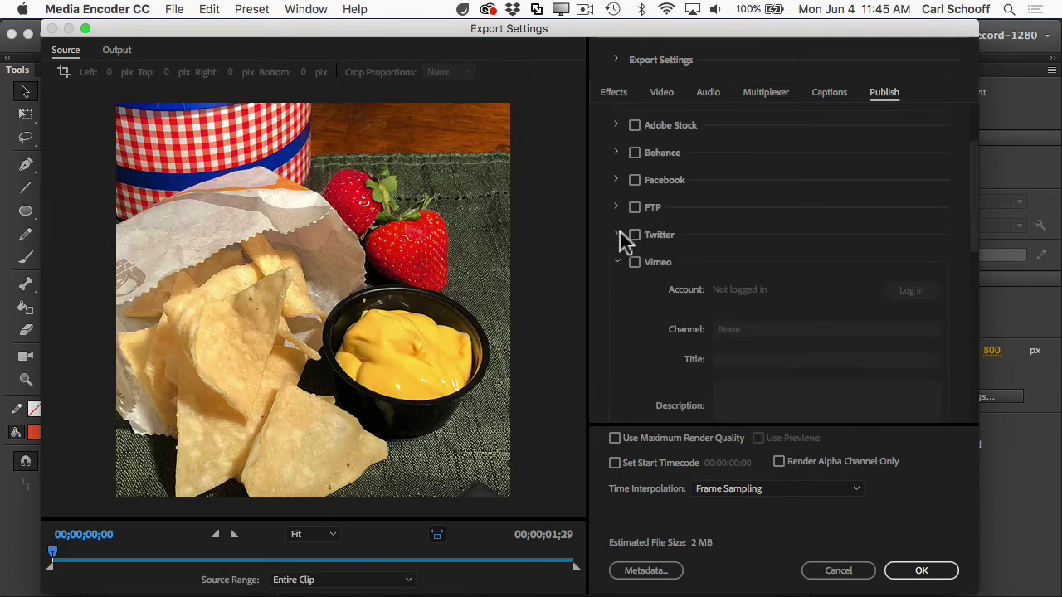
left_click(617, 262)
left_click(616, 287)
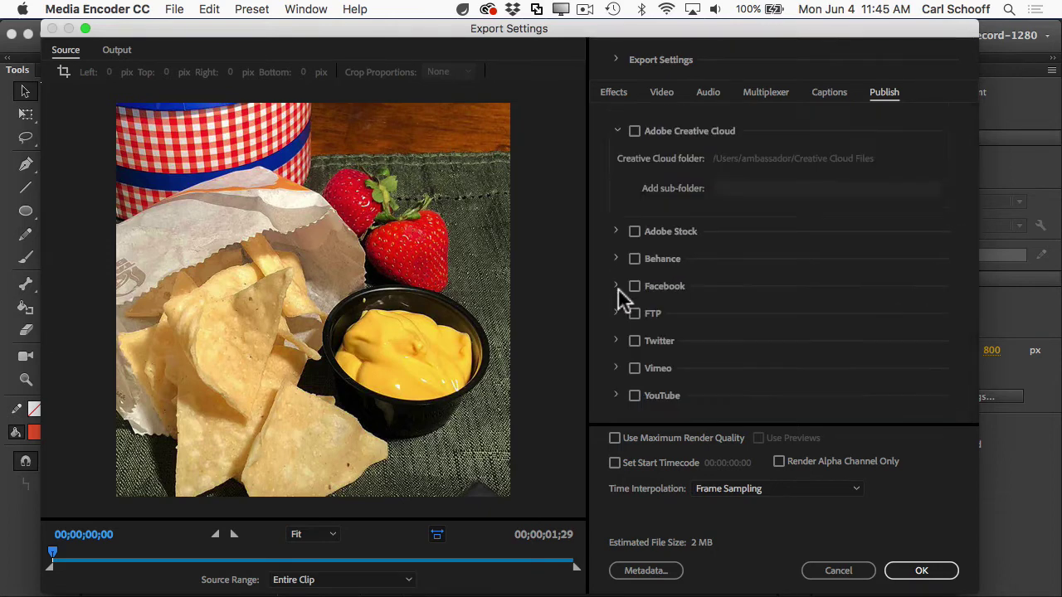
Enable Twitter publishing and bring up the Twitter login form
left_click(635, 341)
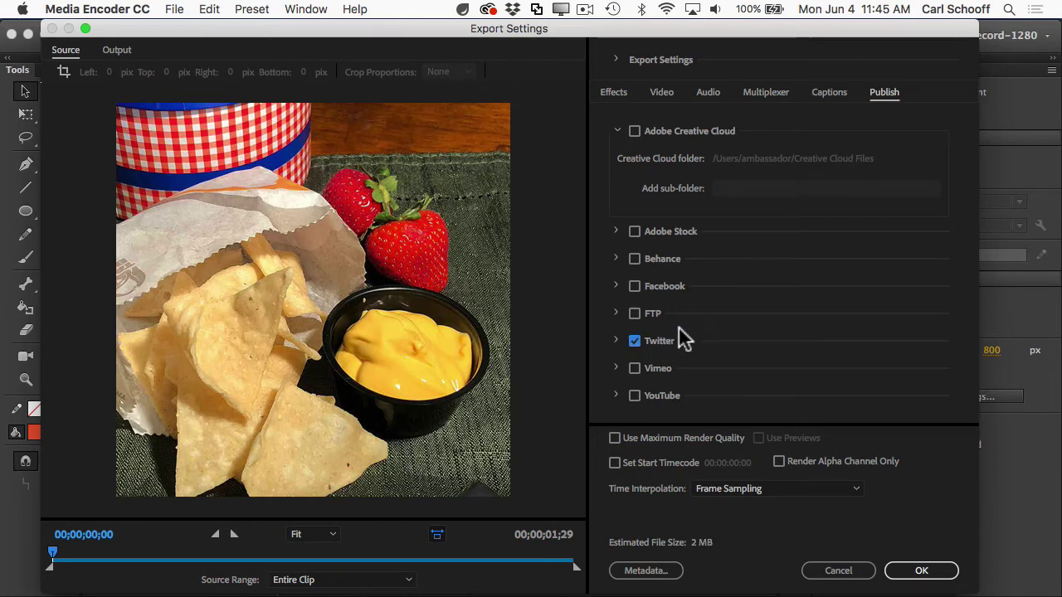
left_click(618, 340)
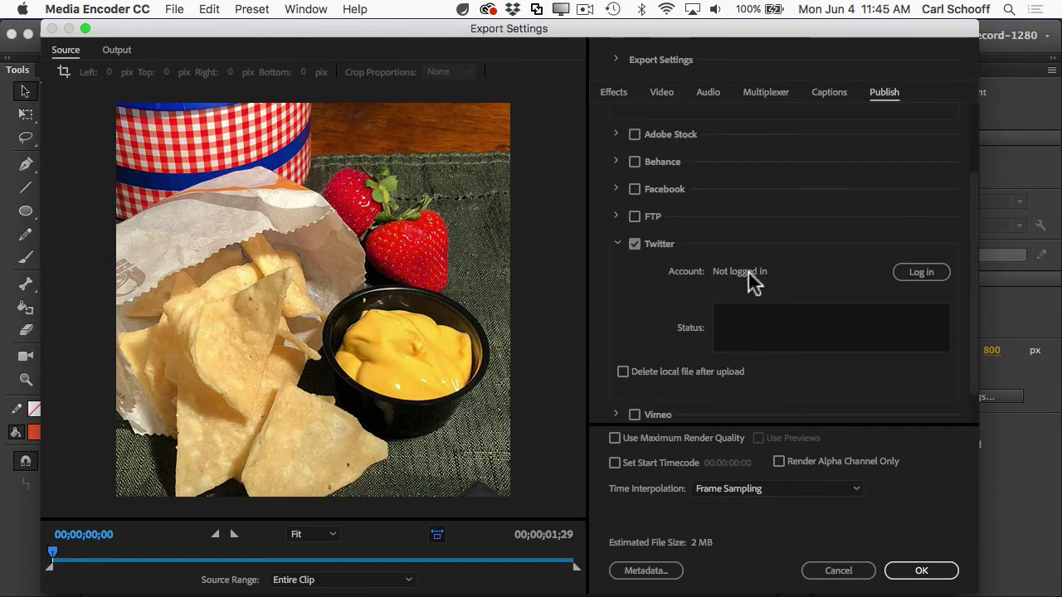
left_click(916, 274)
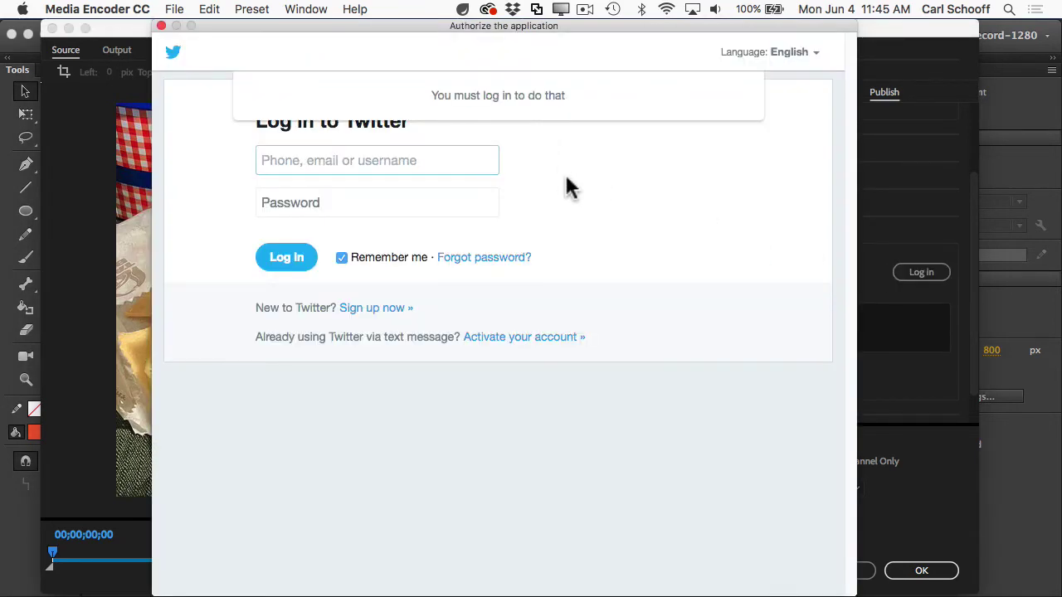
Log in to Twitter with the account username and password, then authorize Media Encoder
left_click(566, 179)
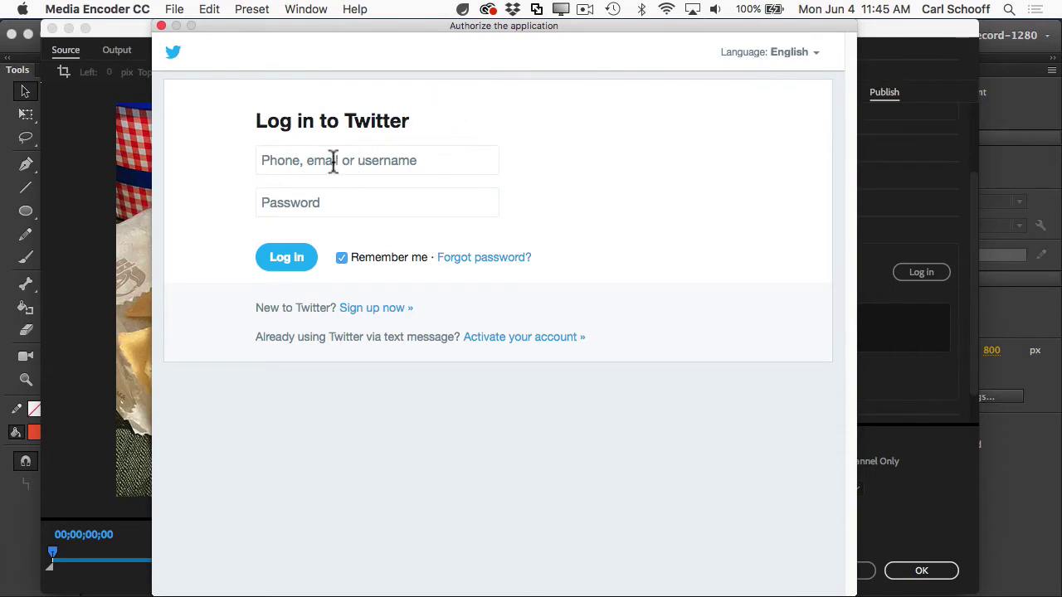
left_click(428, 160)
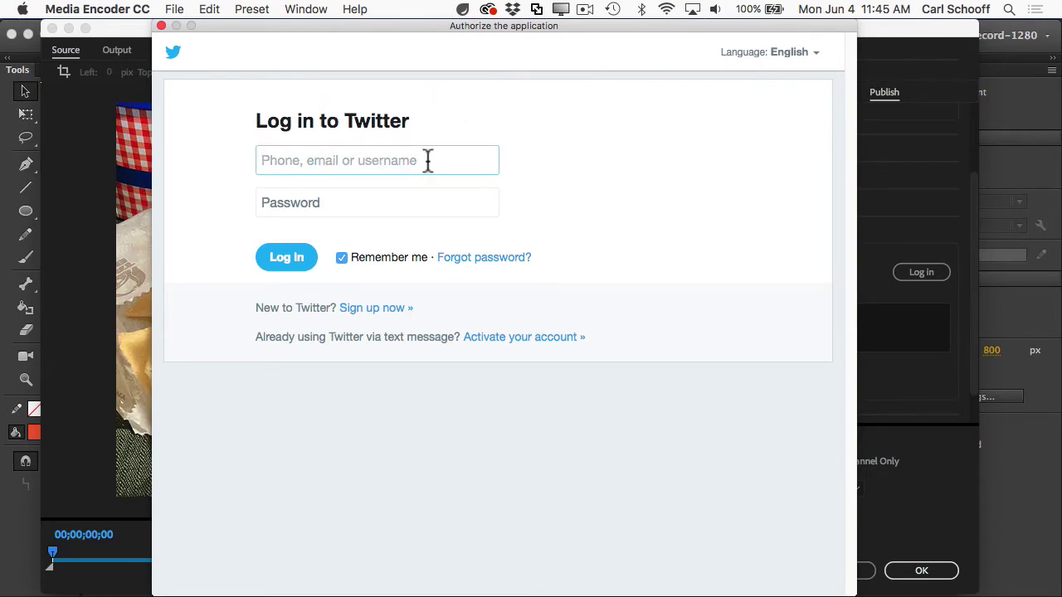
type("animatedads")
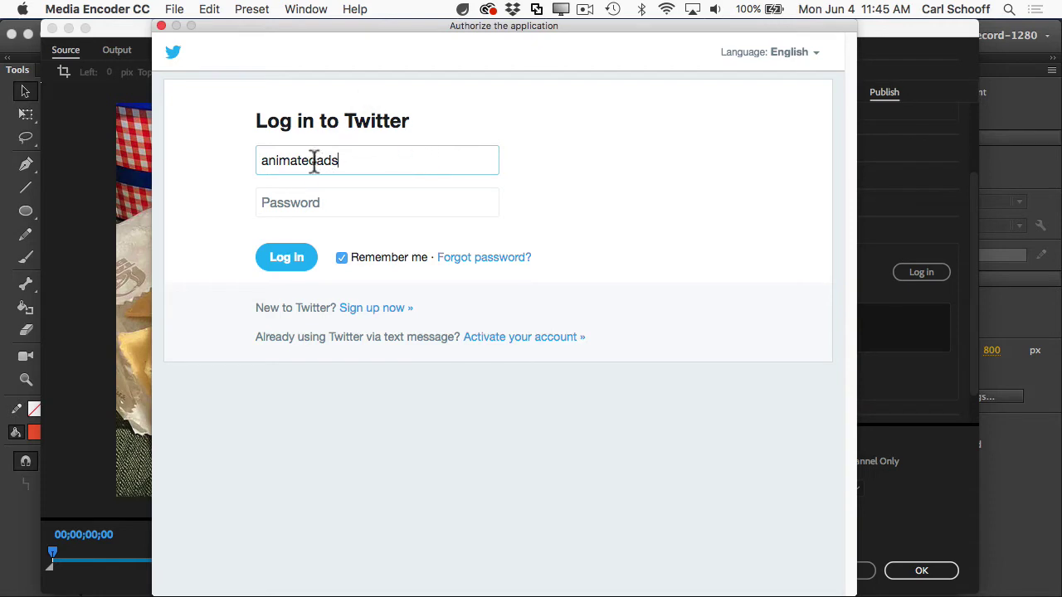
left_click_drag(312, 160, 339, 164)
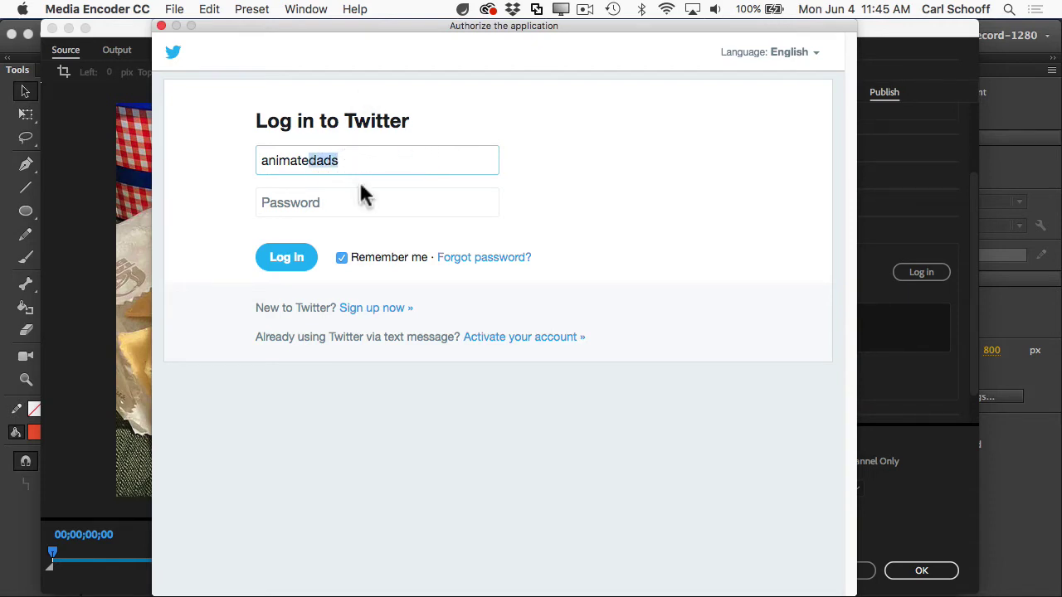
left_click(333, 207)
type("•")
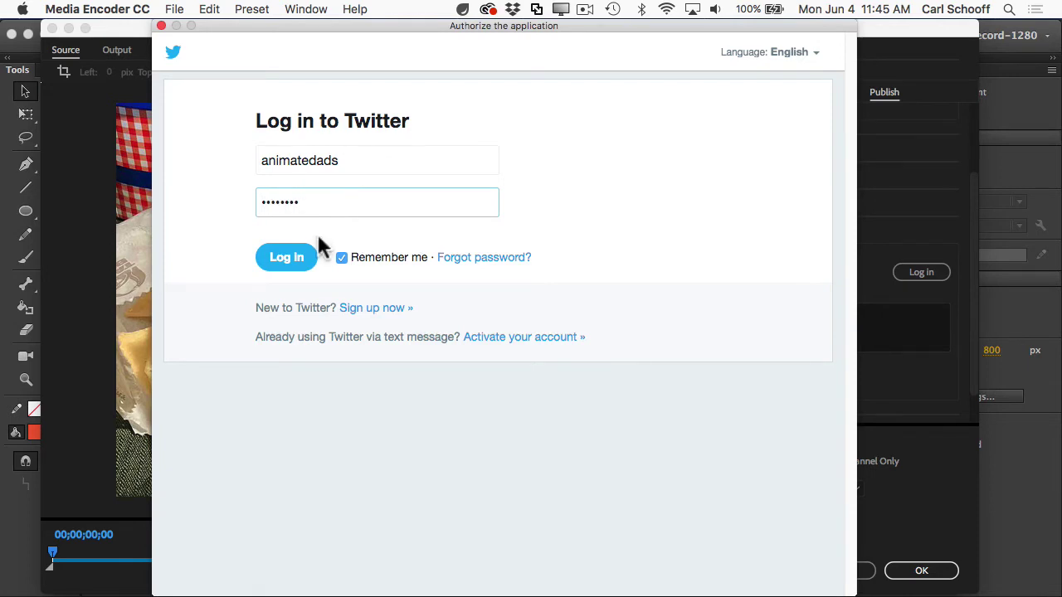
left_click(289, 264)
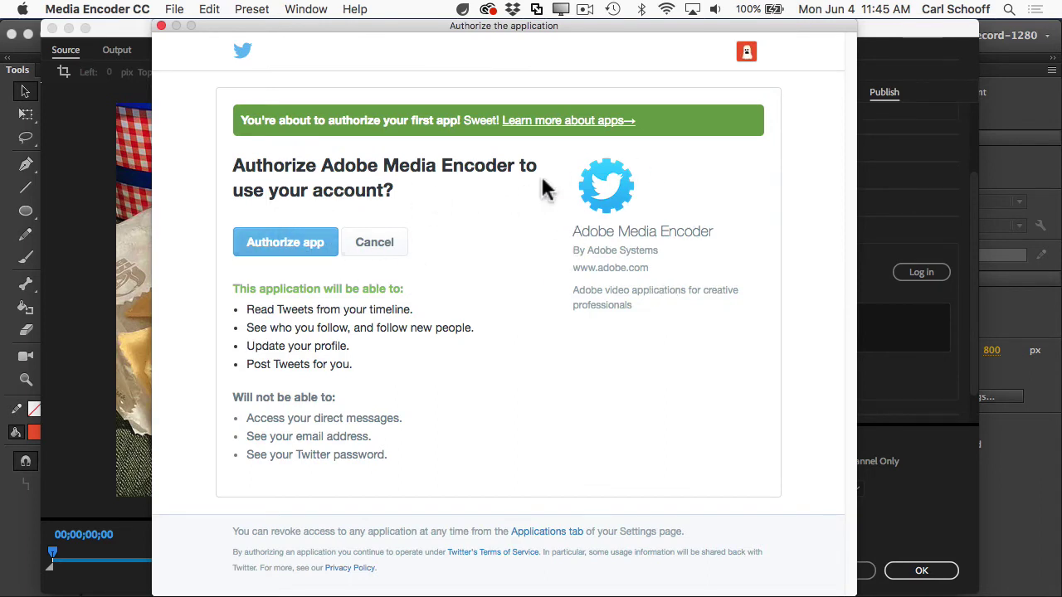
left_click(288, 243)
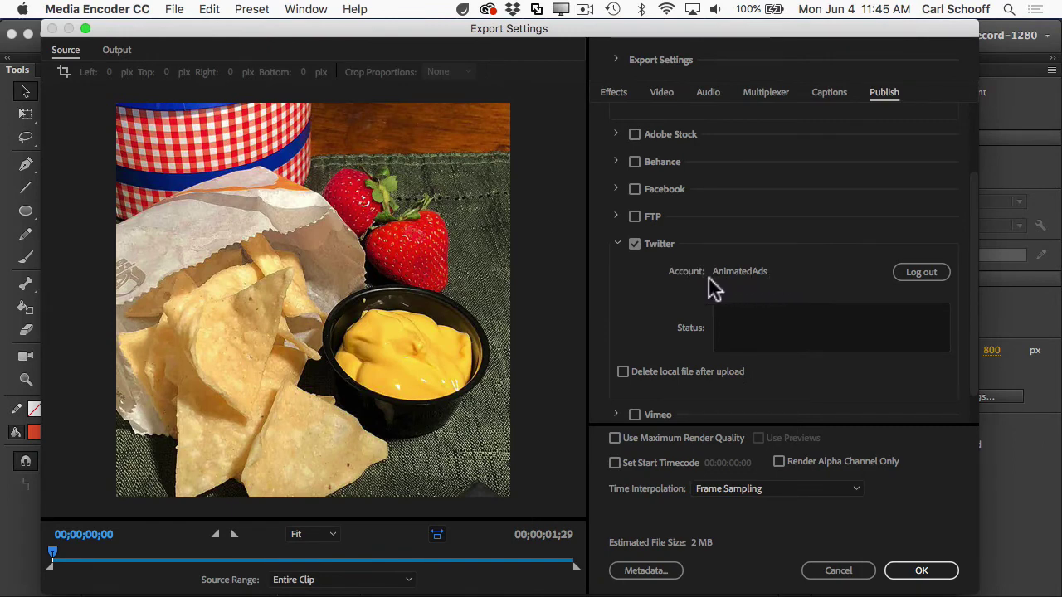
Set the tweet status to 'Test 2 - direct publish. Yay!' and apply the export settings
left_click(737, 320)
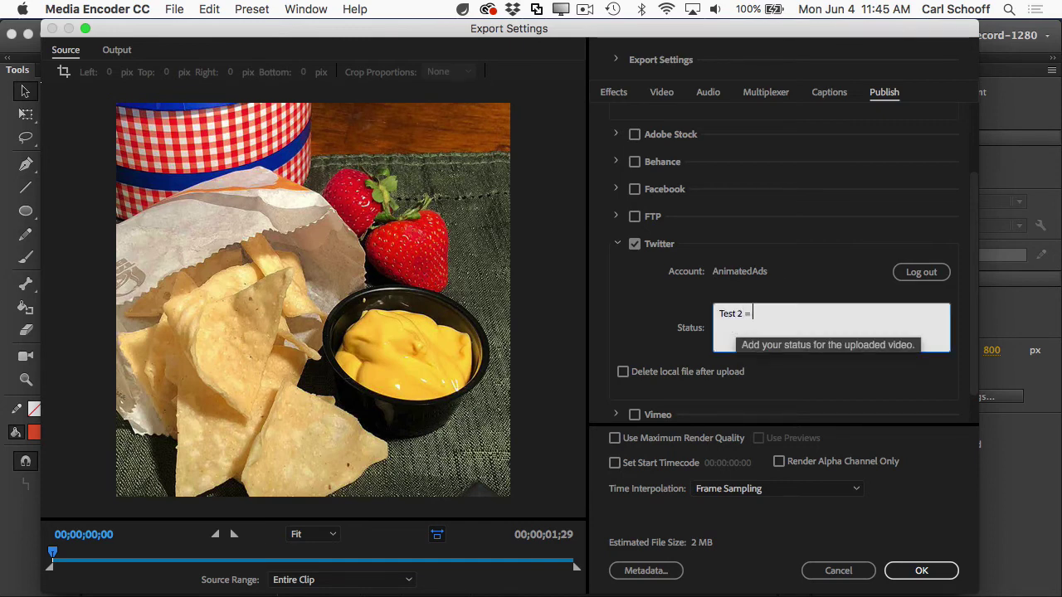
type("Test 2 - direct publish. Yay!")
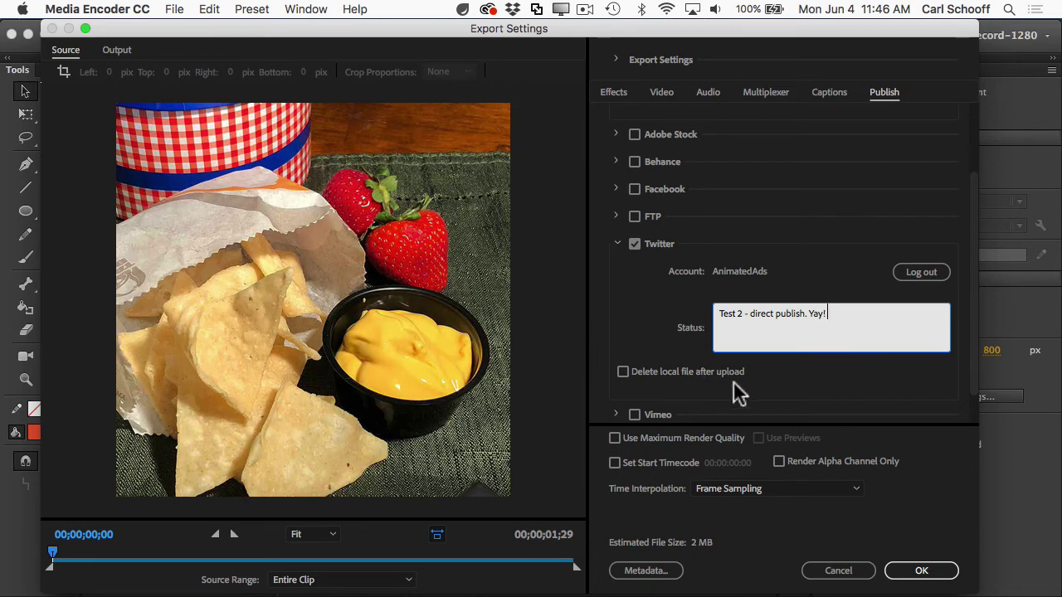
left_click(922, 574)
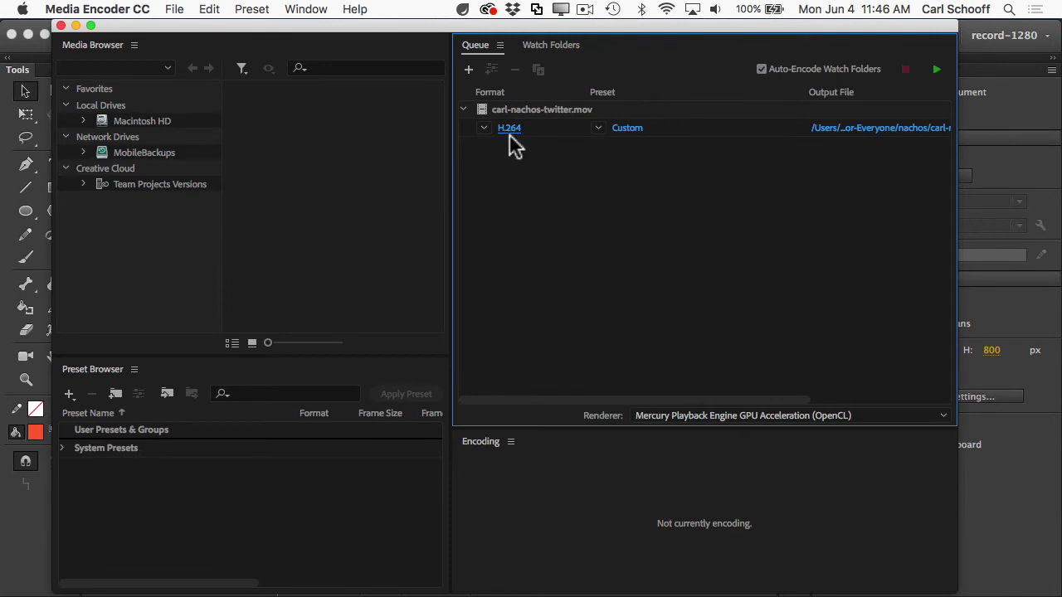
Start the queue to encode carl-nachos-twitter and post it to Twitter
left_click(936, 70)
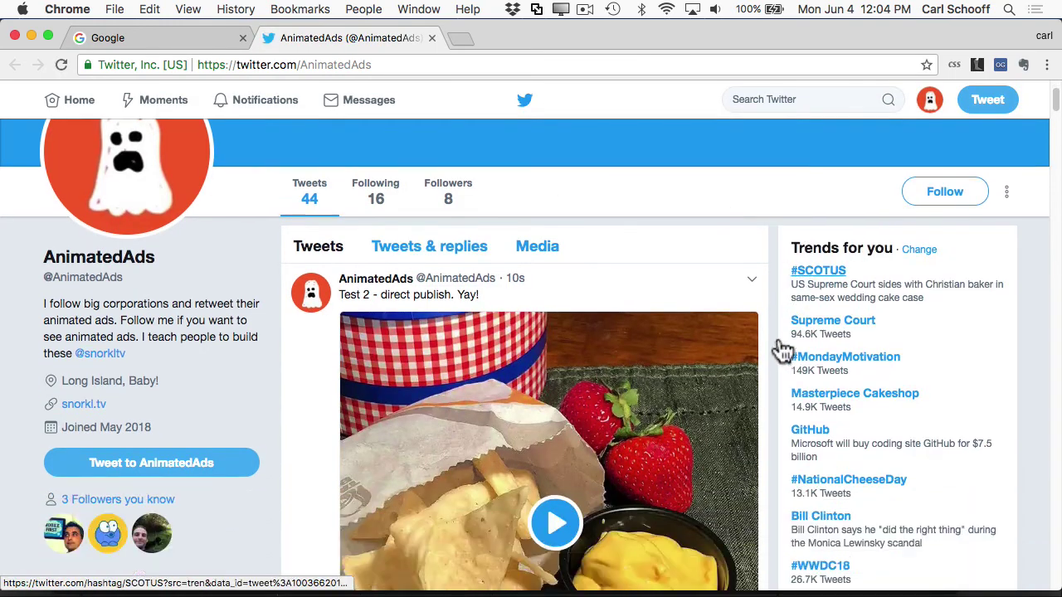
scroll(780, 348, "down", 2)
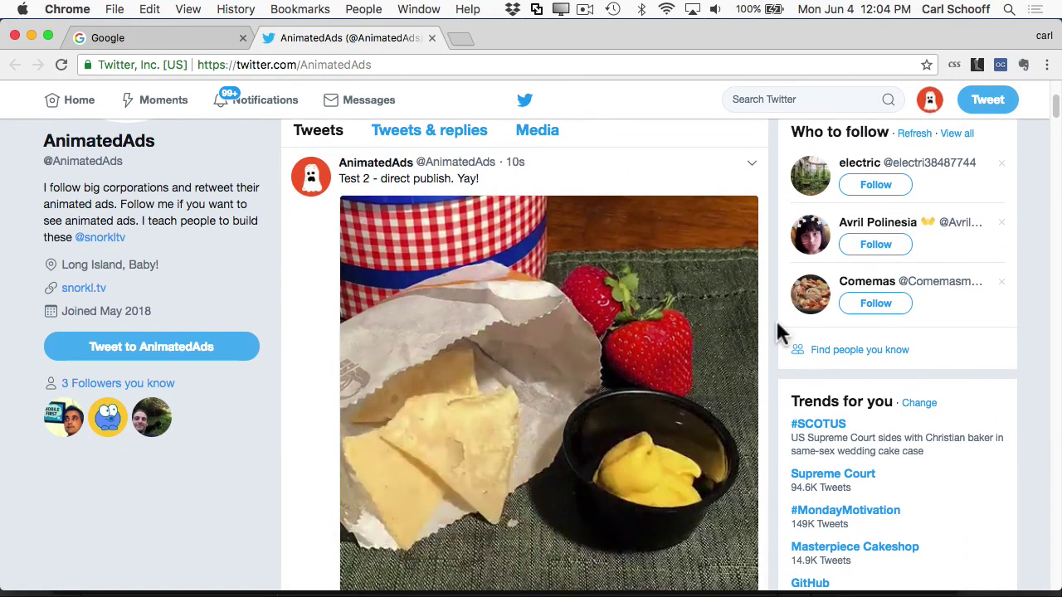
scroll(773, 315, "down", 1)
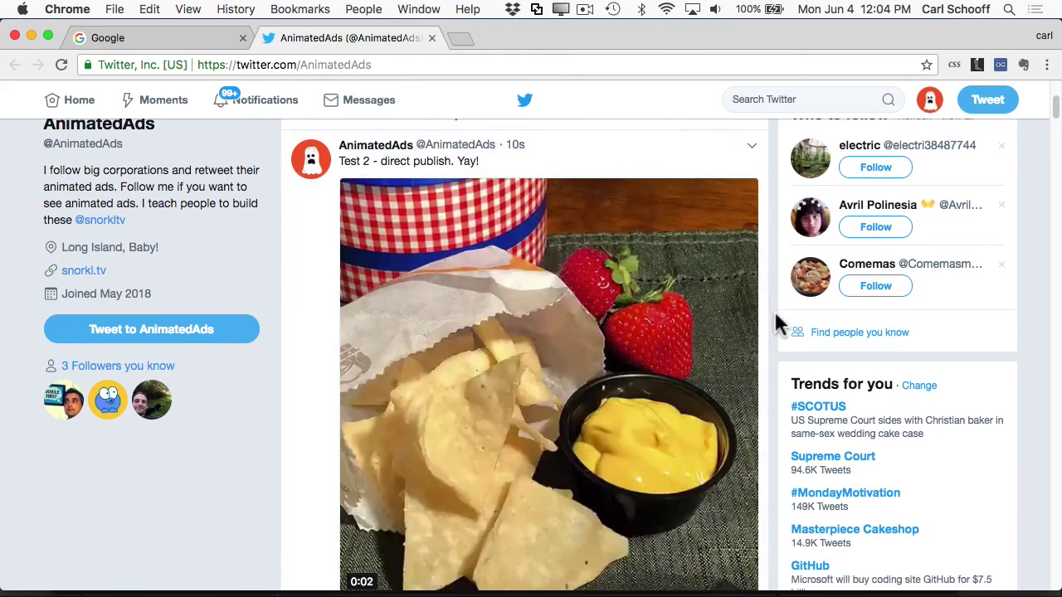